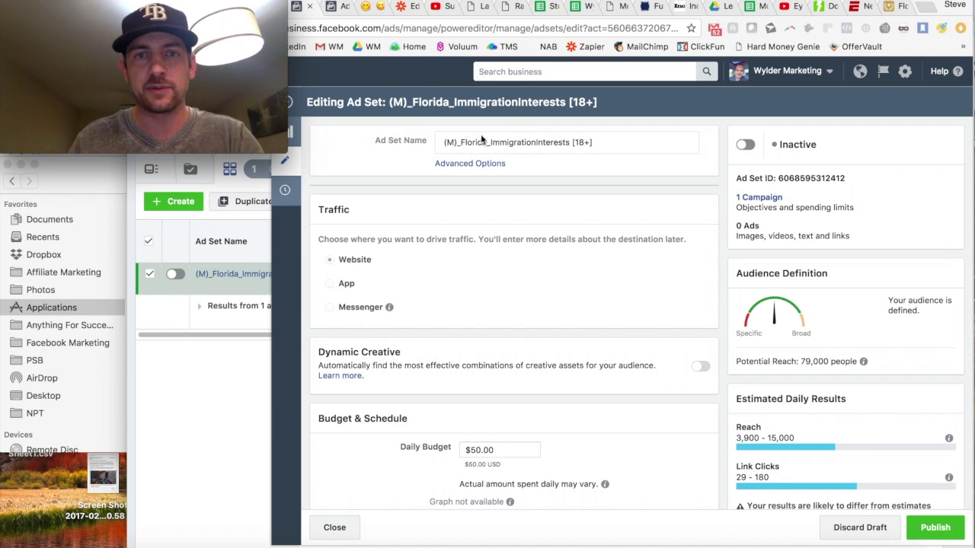
# Scroll through the ad set settings, clicking into the daily budget amount along the way.
pyautogui.scroll(-3, 573, 159)
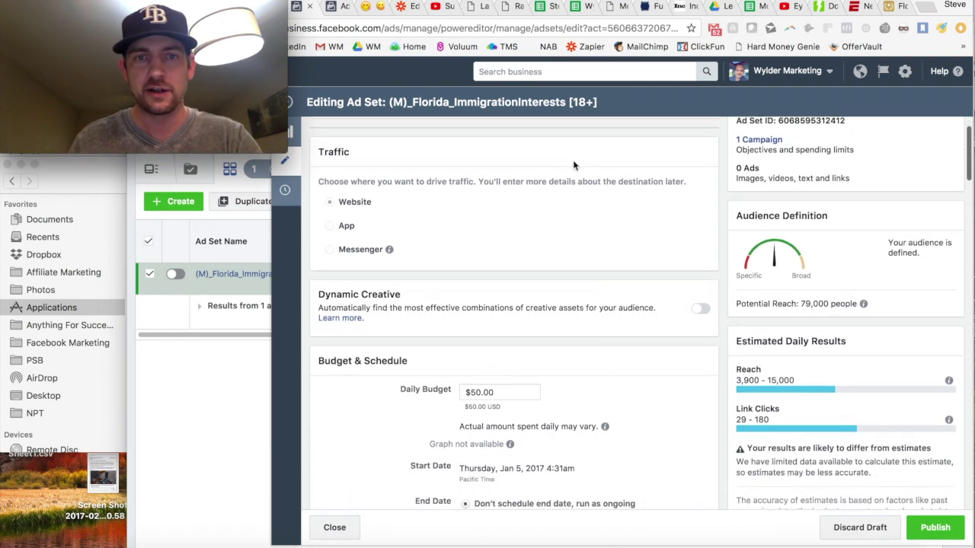
pyautogui.scroll(-3, 566, 166)
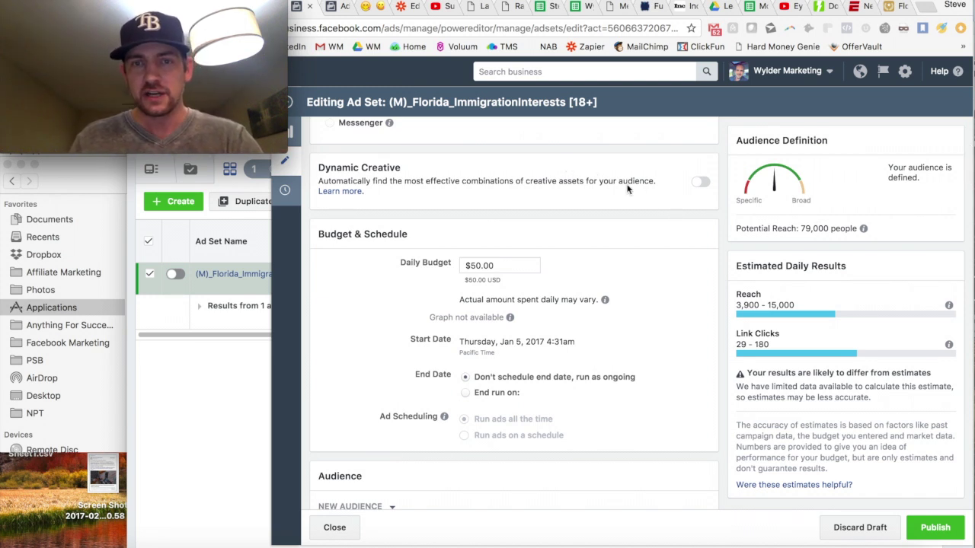
pyautogui.scroll(-2, 627, 189)
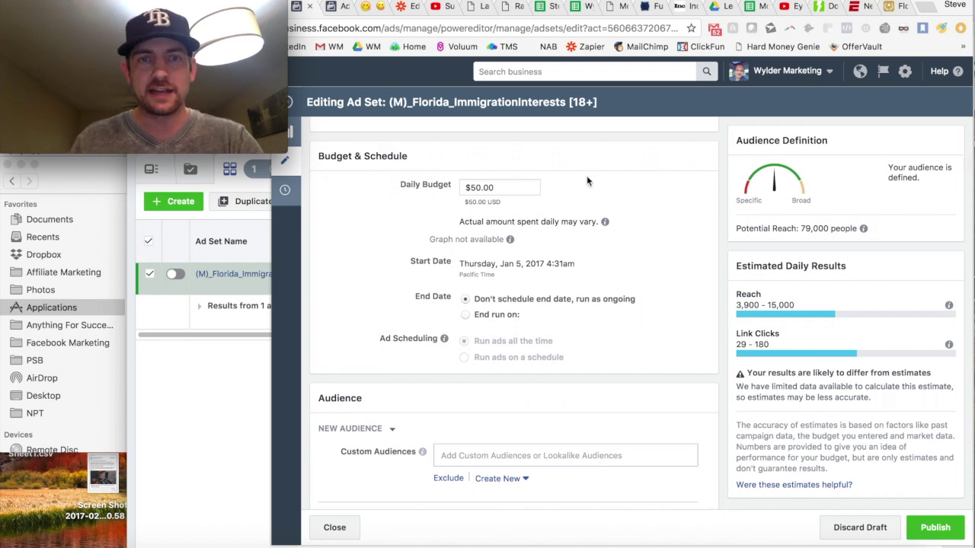
pyautogui.click(515, 187)
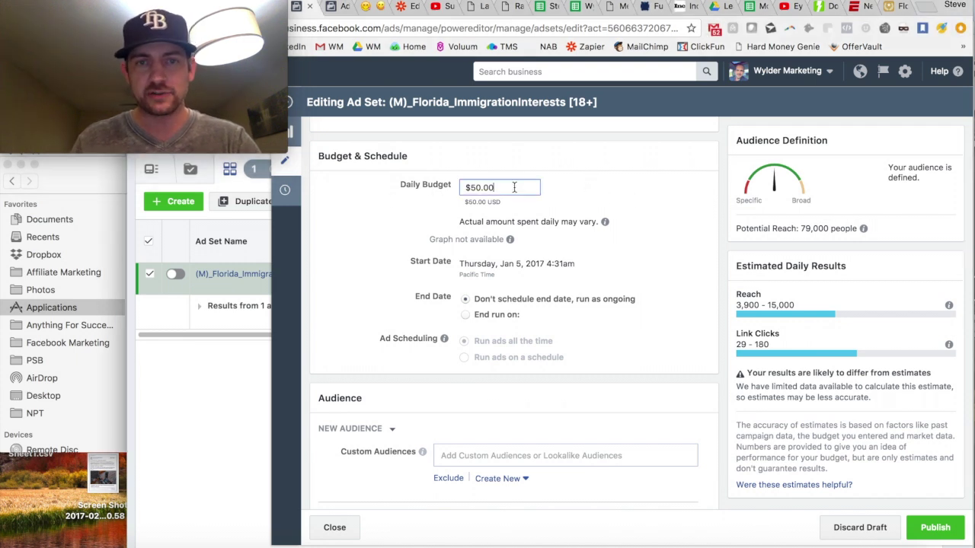
pyautogui.scroll(-5, 571, 193)
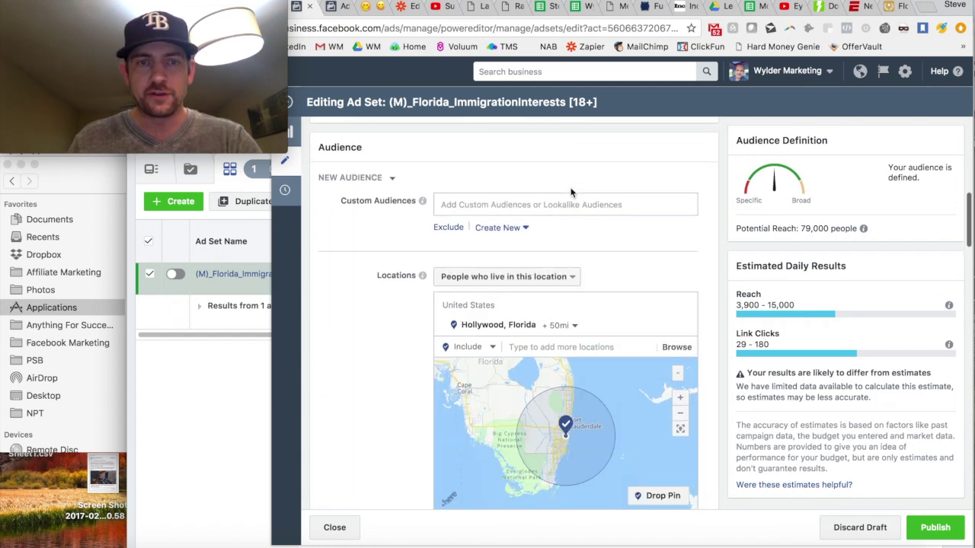
pyautogui.scroll(-3, 397, 186)
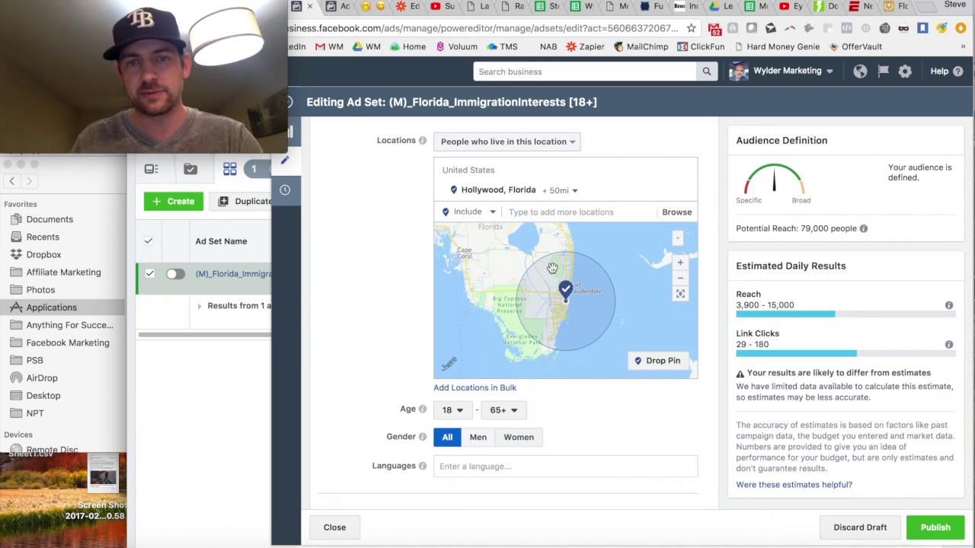
pyautogui.scroll(-5, 402, 228)
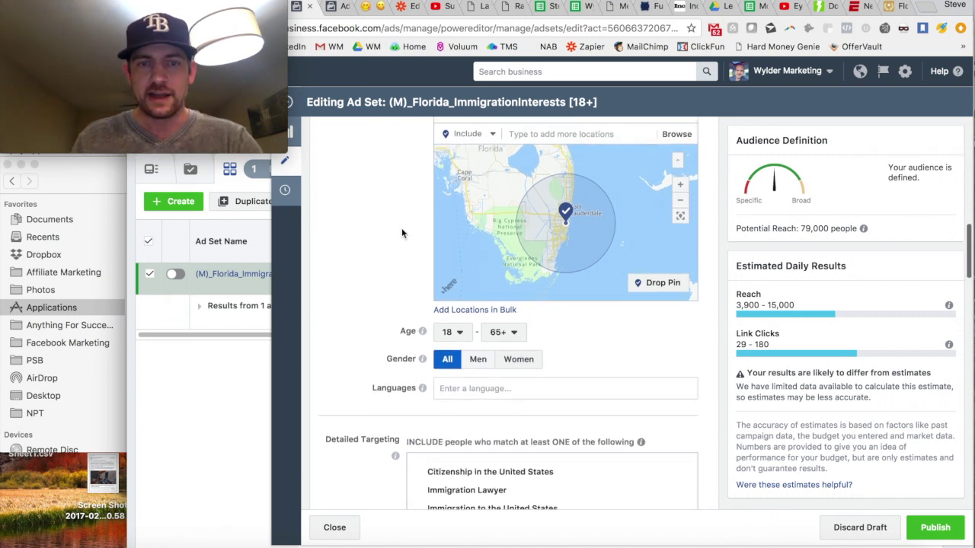
pyautogui.scroll(4, 401, 224)
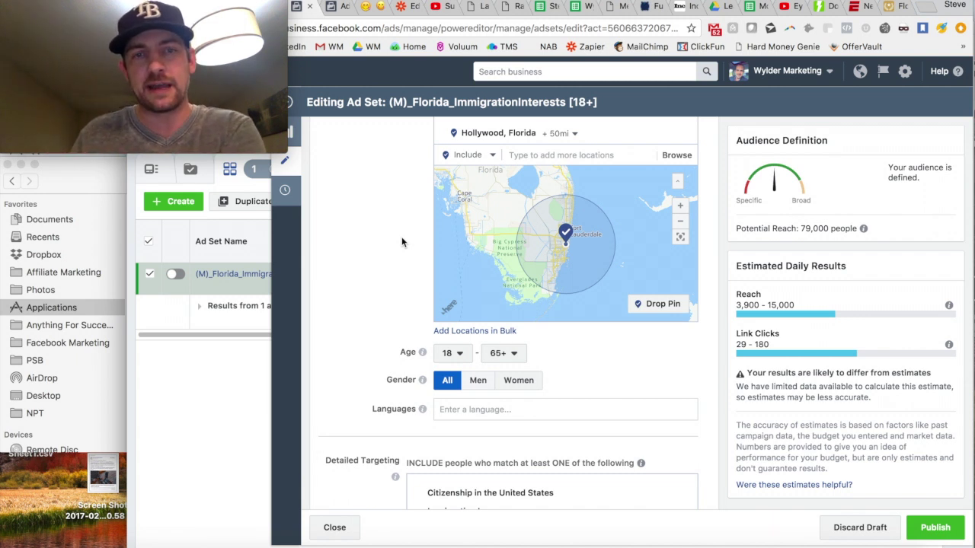
pyautogui.scroll(-3, 401, 241)
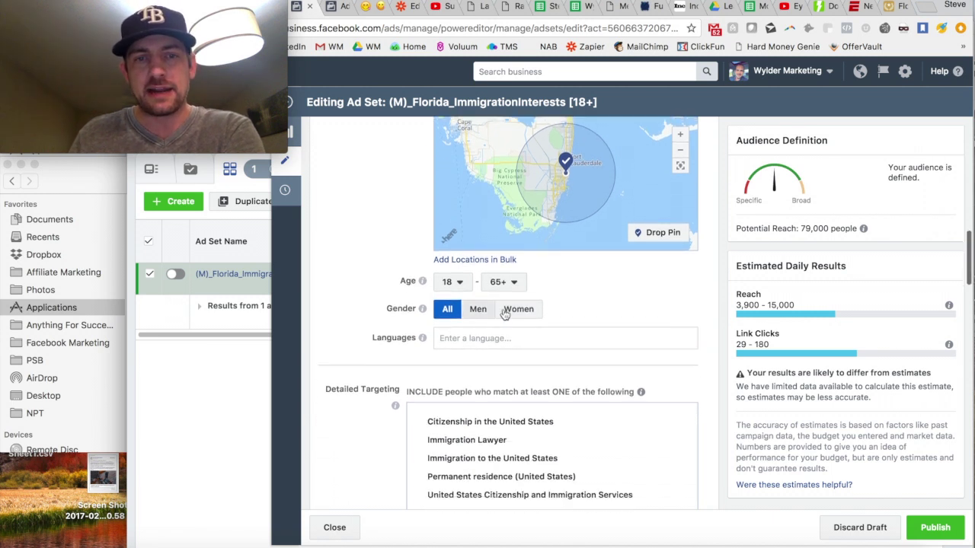
# Add English (All) as a targeted language, correcting the misspelled search.
pyautogui.click(458, 343)
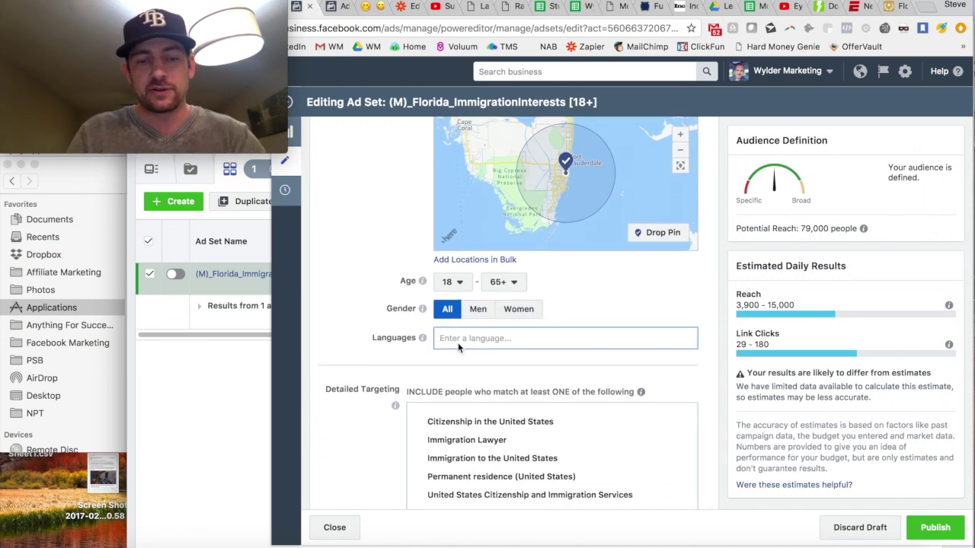
pyautogui.write('enlgish')
pyautogui.press('BackSpace')
pyautogui.press('BackSpace')
pyautogui.press('BackSpace')
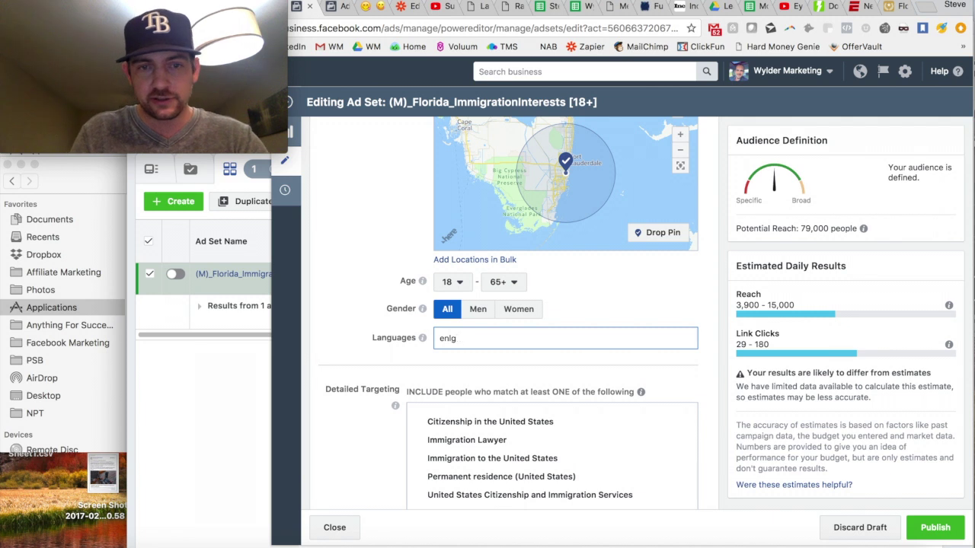
pyautogui.press('BackSpace')
pyautogui.press('BackSpace')
pyautogui.write('glish')
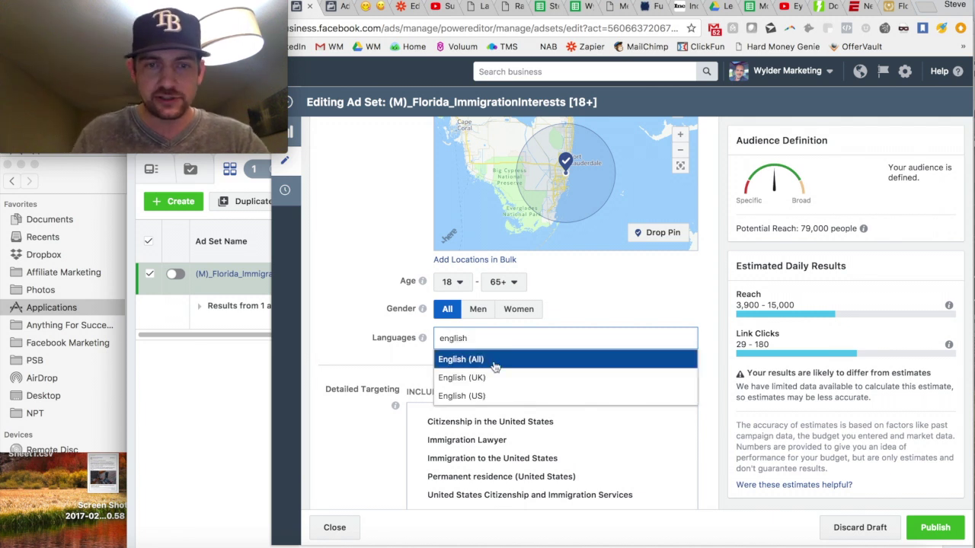
pyautogui.click(489, 361)
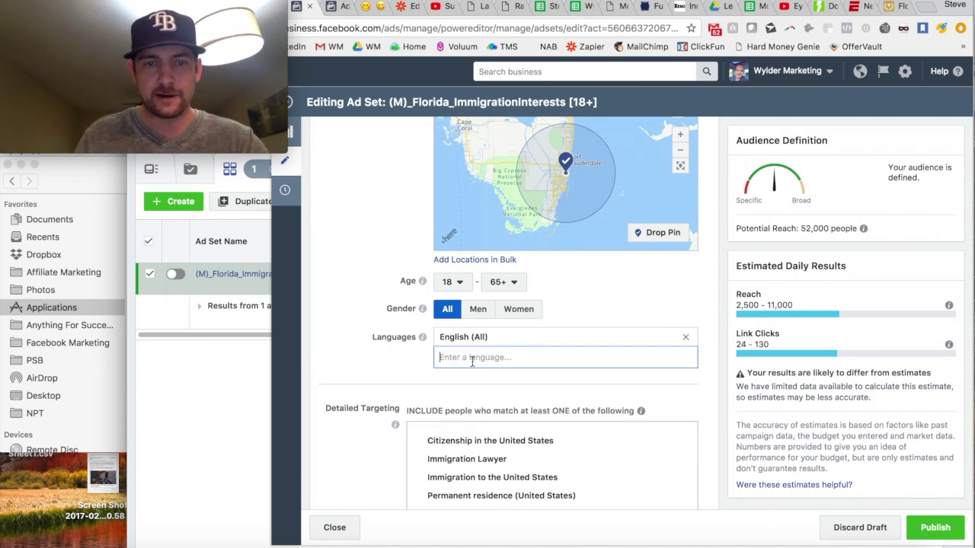
# Add Spanish (All) as a second targeted language.
pyautogui.write('spani')
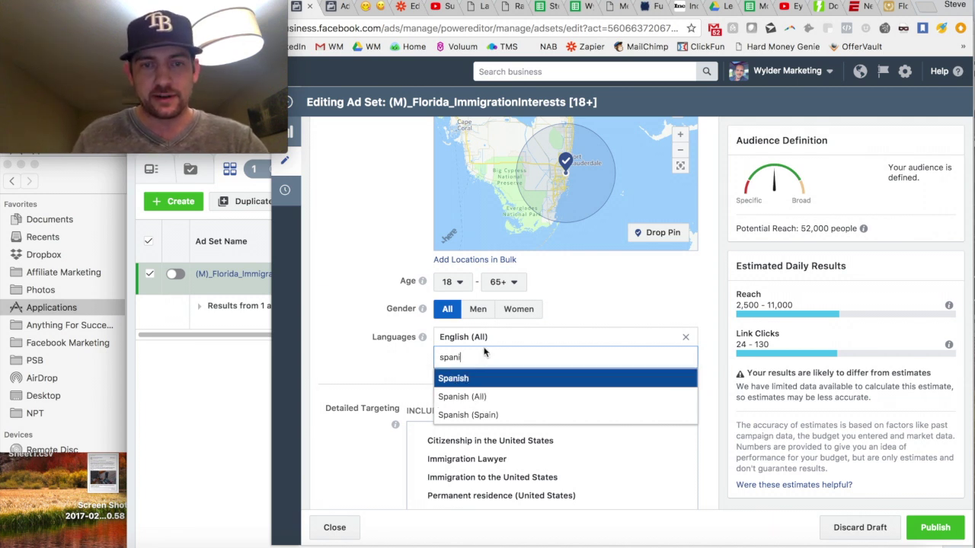
pyautogui.doubleClick(447, 358)
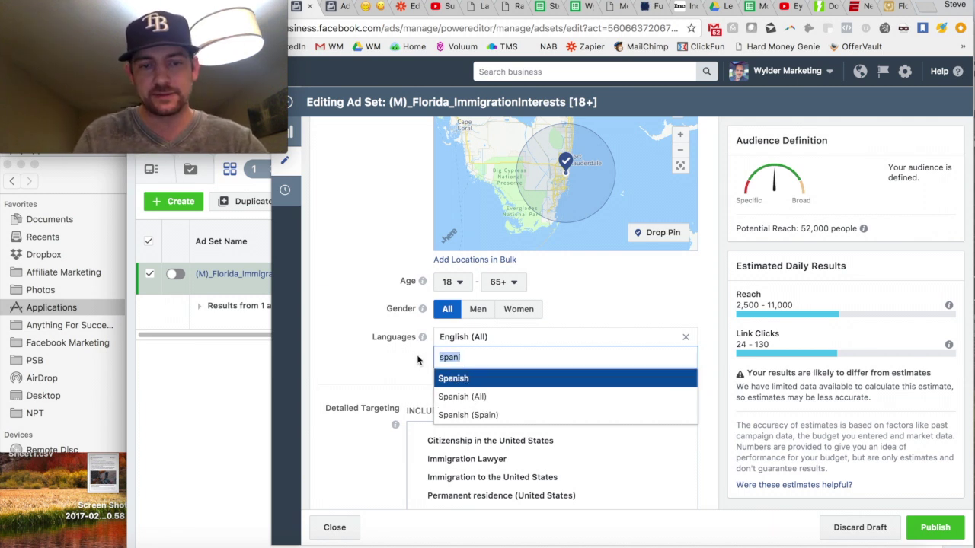
pyautogui.click(465, 357)
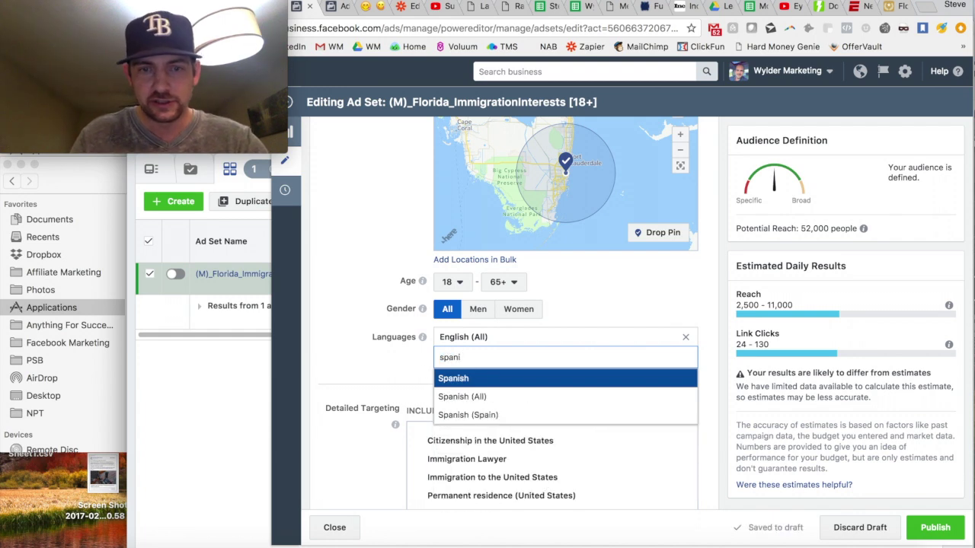
pyautogui.click(487, 396)
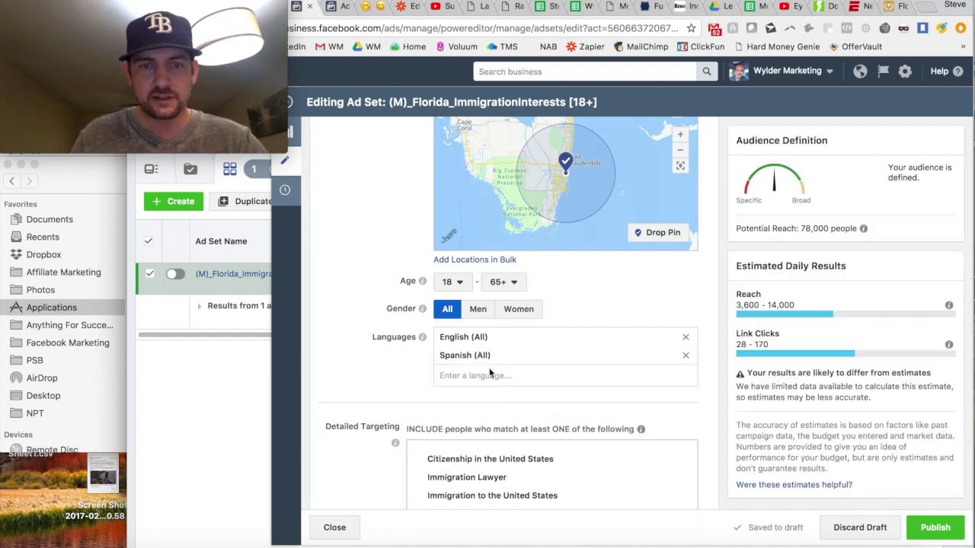
pyautogui.click(476, 376)
pyautogui.scroll(-3, 379, 299)
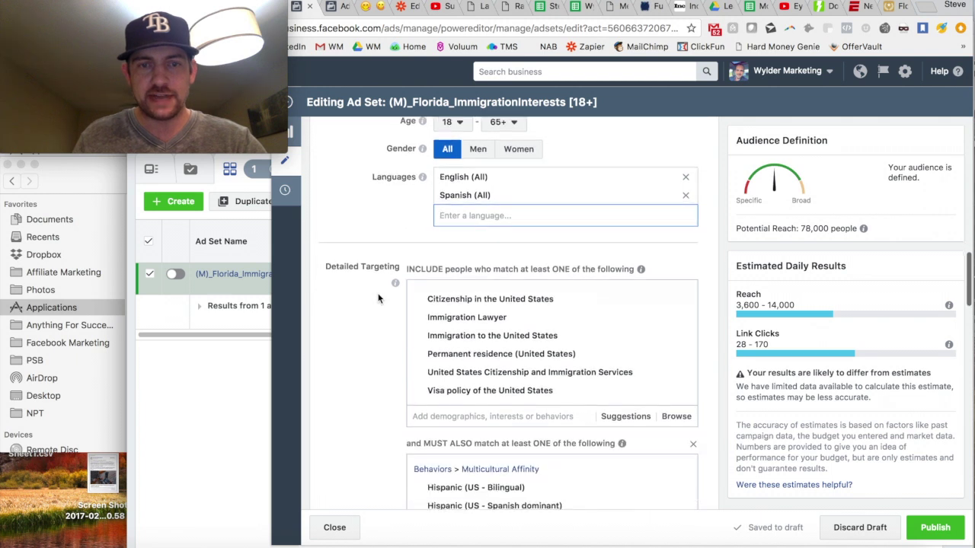
pyautogui.scroll(-1, 379, 299)
pyautogui.moveTo(449, 261)
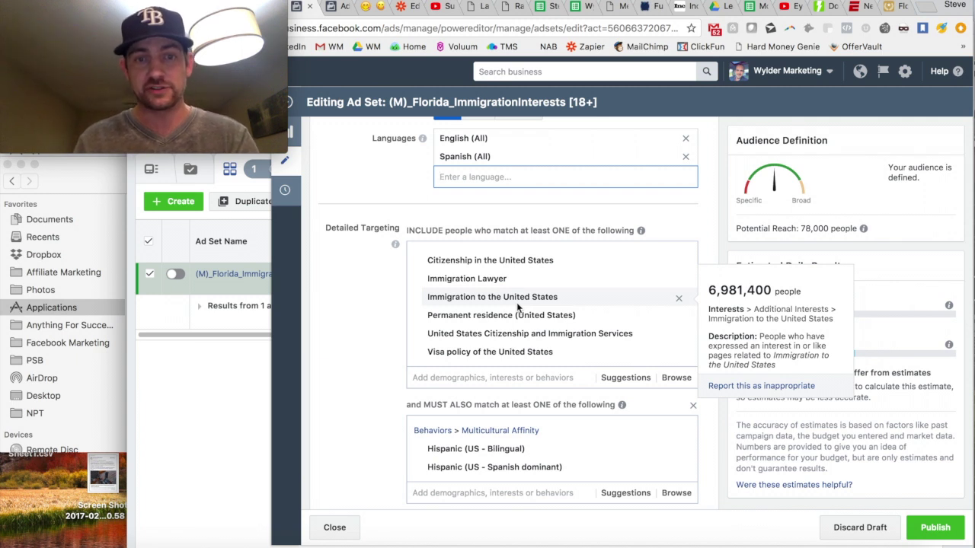
pyautogui.moveTo(515, 314)
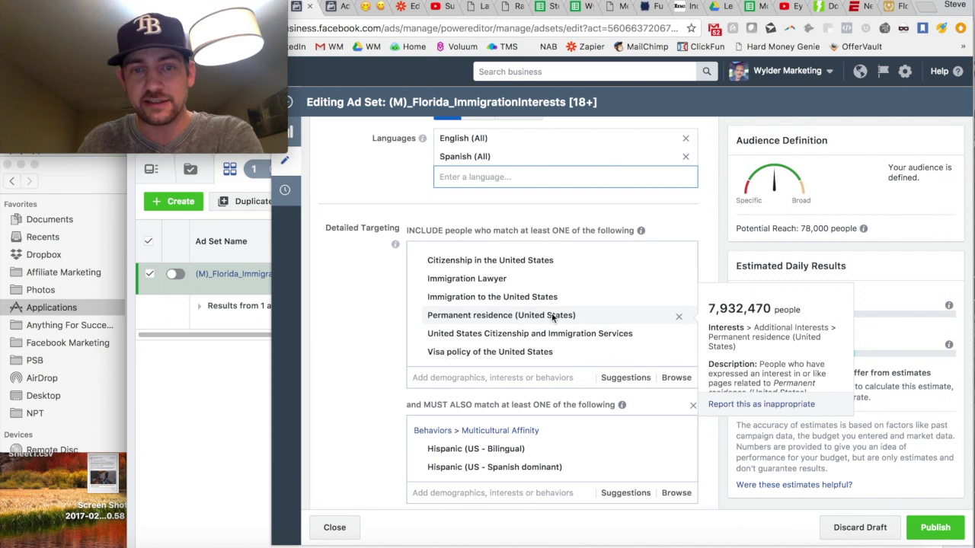
pyautogui.moveTo(449, 339)
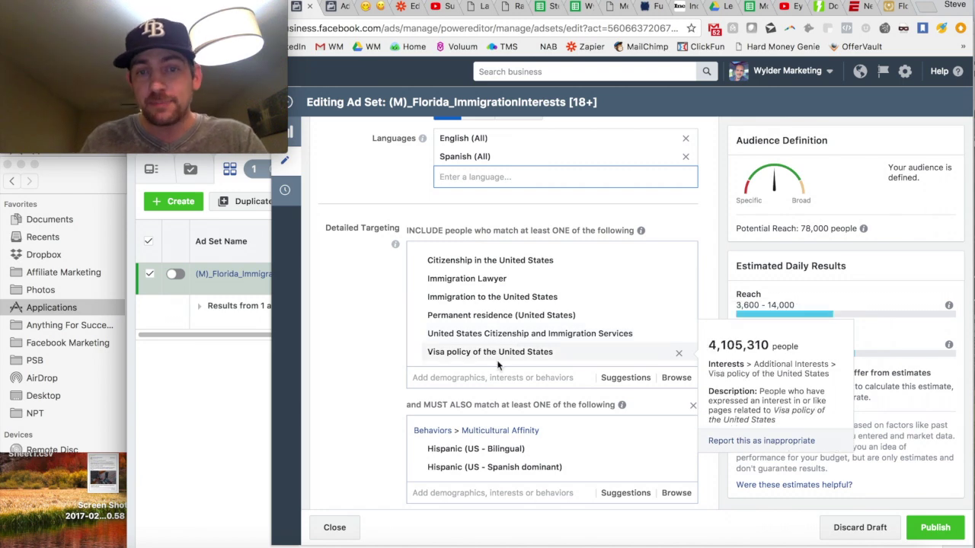
pyautogui.click(630, 379)
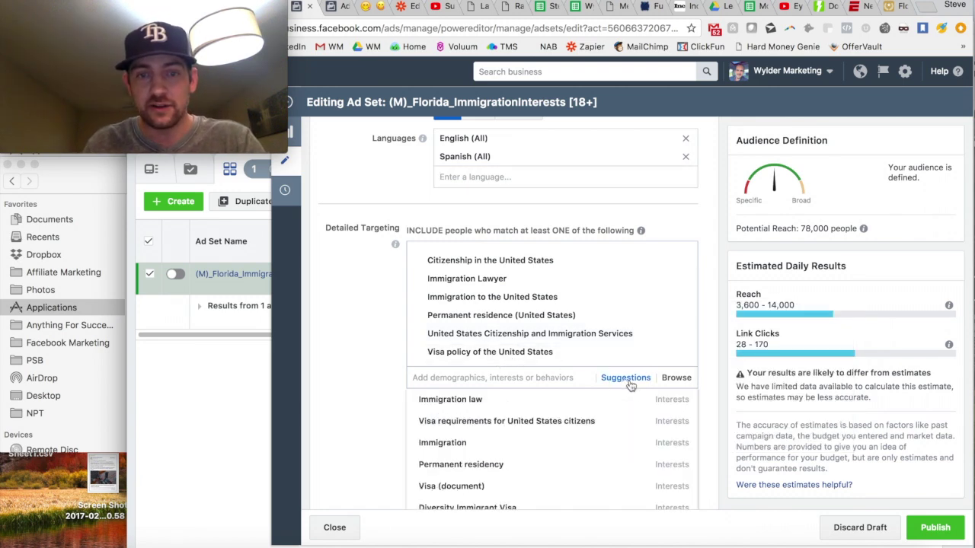
pyautogui.scroll(-2, 392, 305)
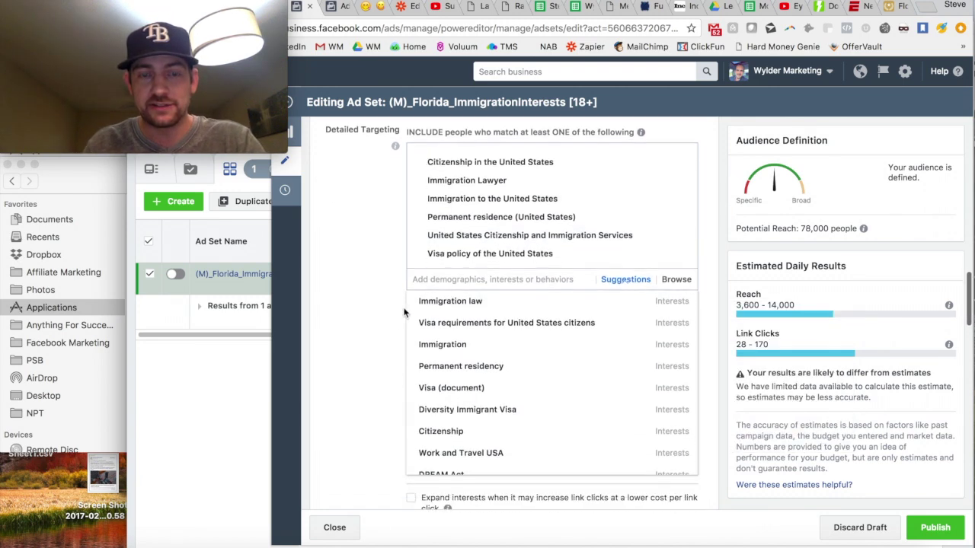
pyautogui.moveTo(469, 302)
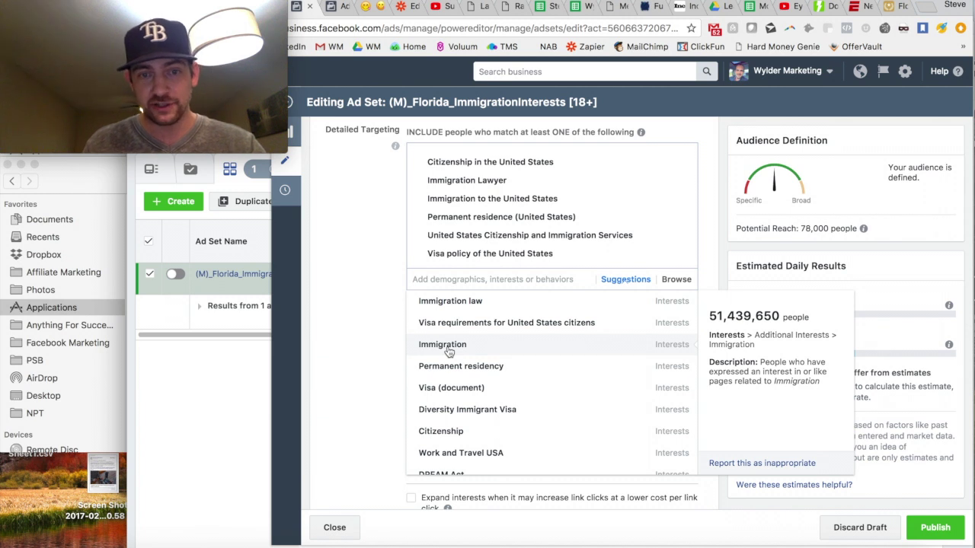
pyautogui.moveTo(453, 372)
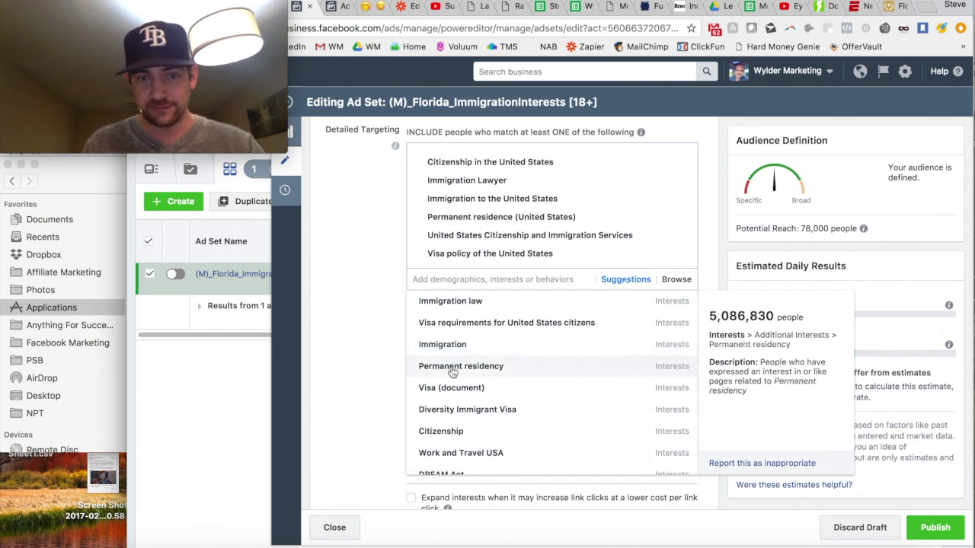
pyautogui.scroll(-3, 449, 390)
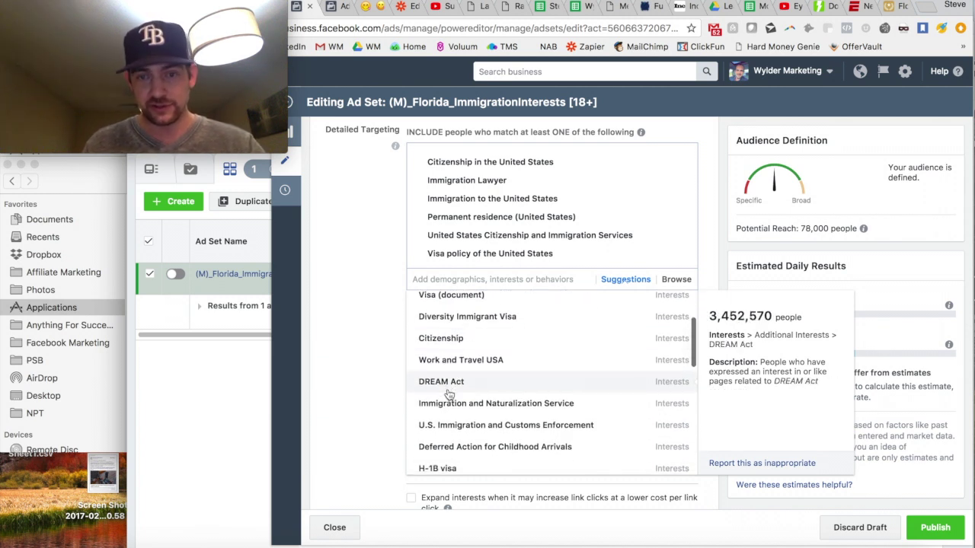
pyautogui.scroll(-1, 450, 392)
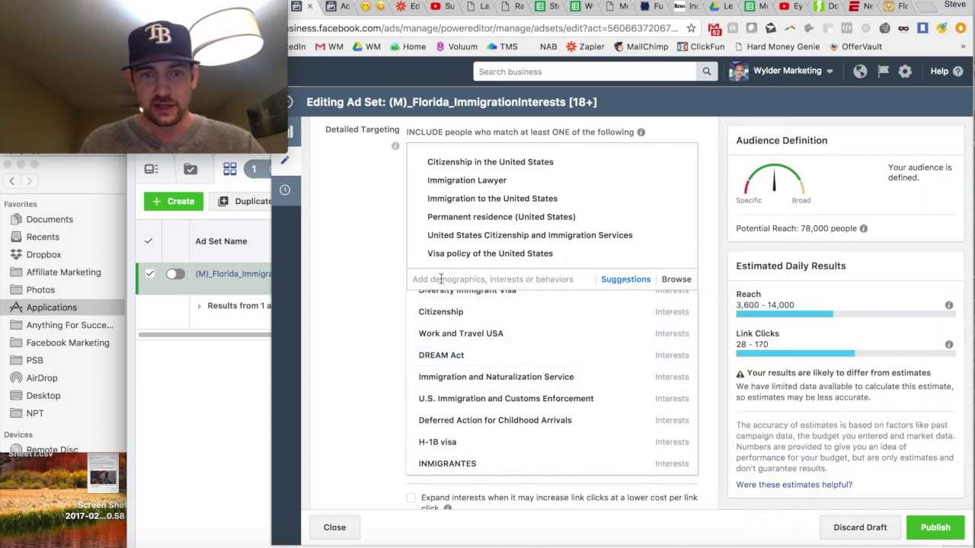
pyautogui.scroll(-3, 388, 242)
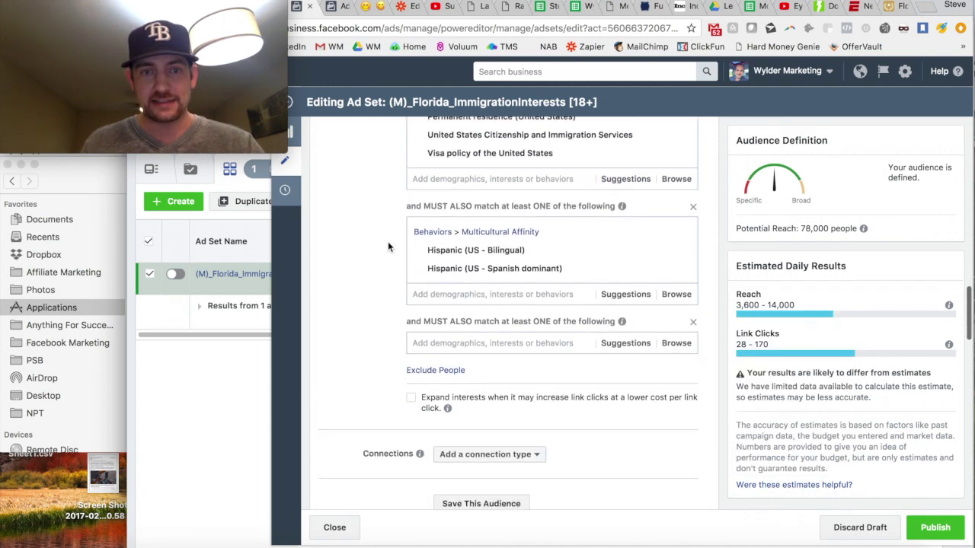
# Scroll to the empty third 'must also match' group and browse its targeting categories.
pyautogui.moveTo(516, 264)
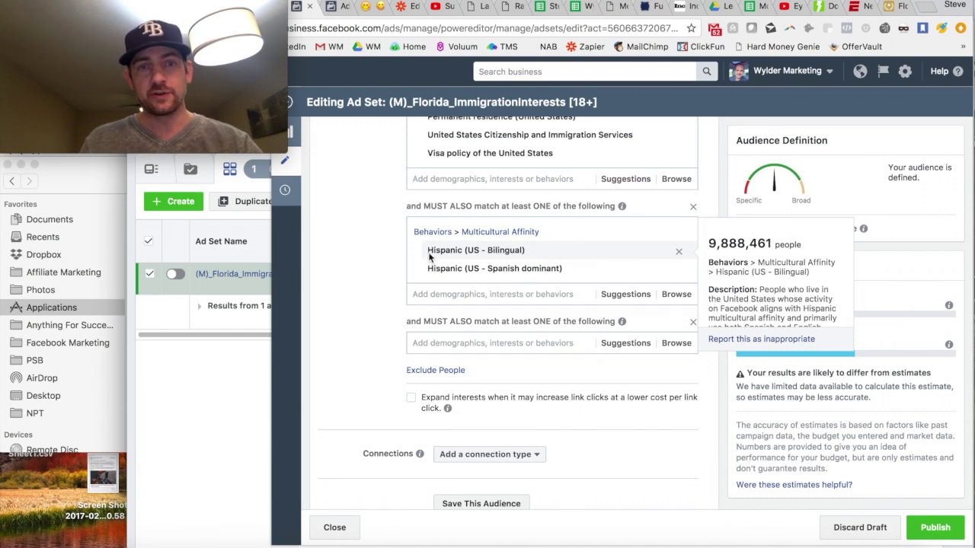
pyautogui.scroll(3, 517, 232)
pyautogui.scroll(-1, 509, 232)
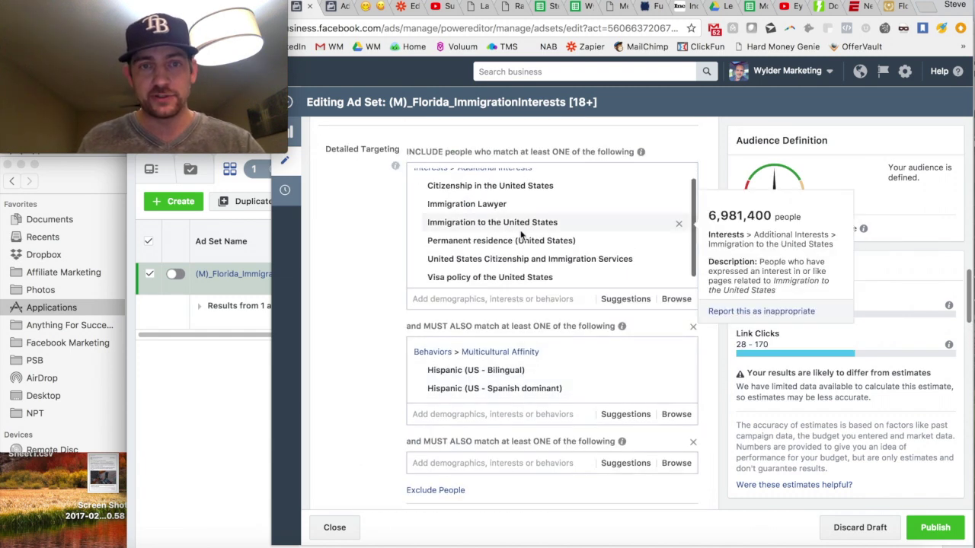
pyautogui.scroll(2, 480, 209)
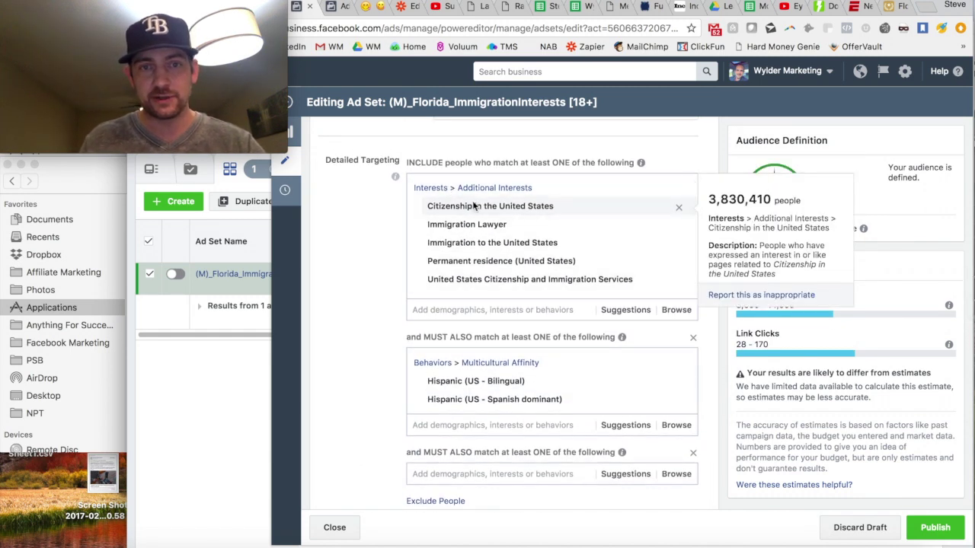
pyautogui.scroll(-2, 473, 210)
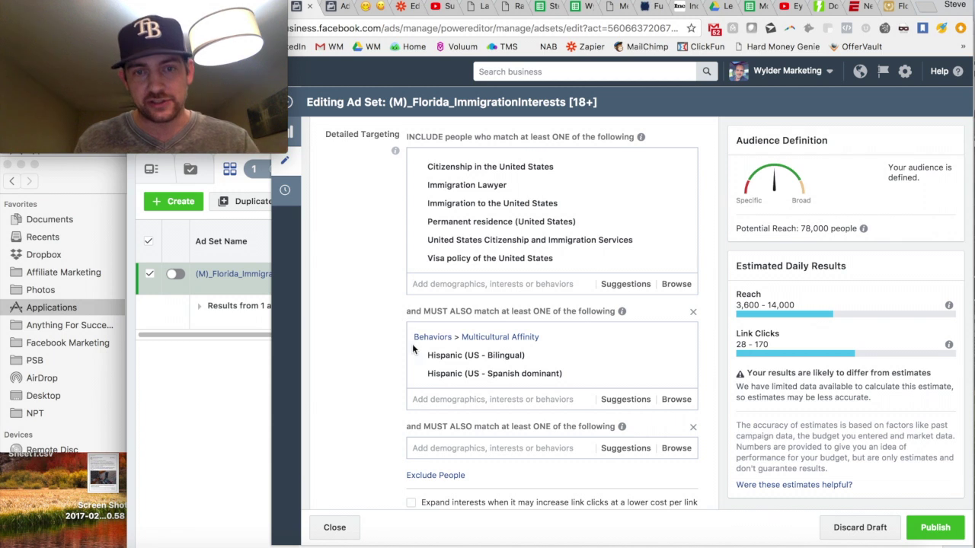
pyautogui.moveTo(499, 369)
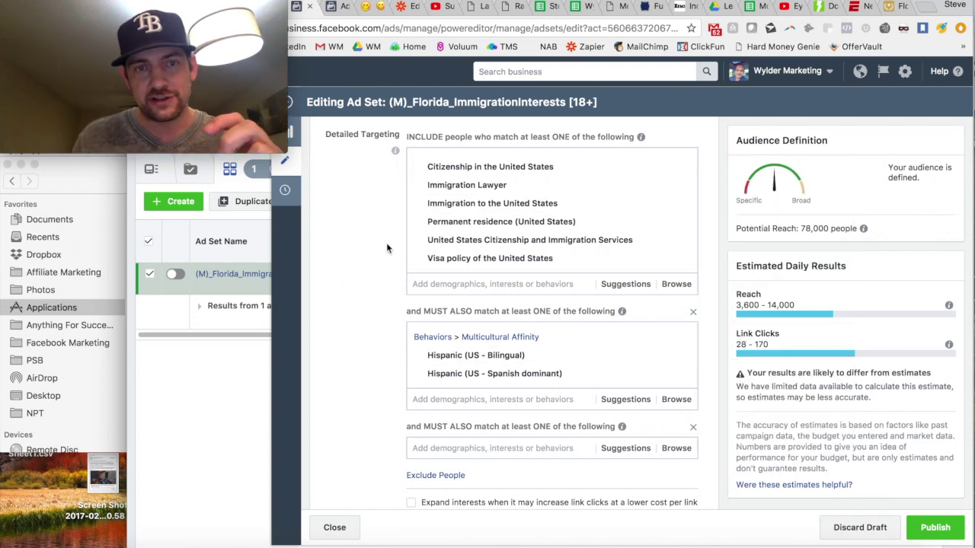
pyautogui.scroll(-1, 387, 246)
pyautogui.scroll(-2, 387, 245)
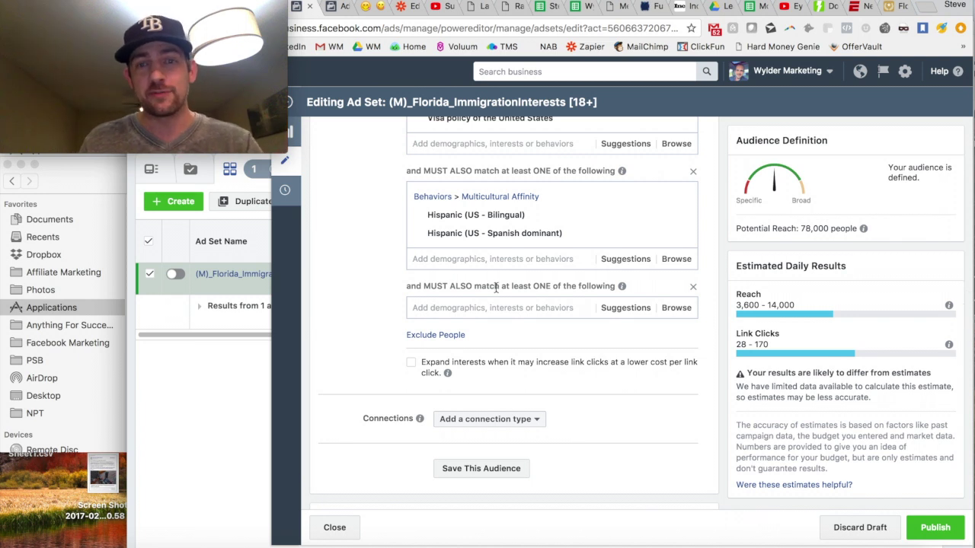
pyautogui.click(677, 308)
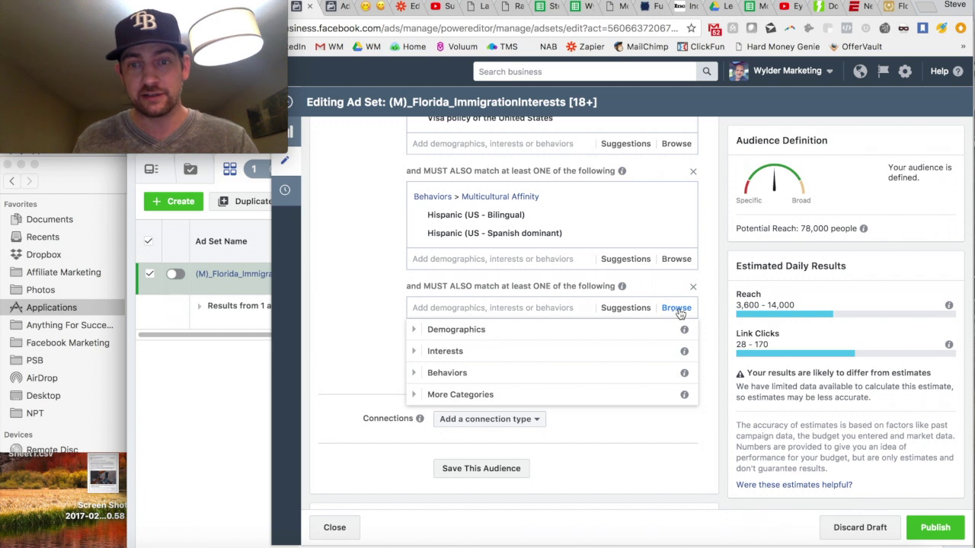
# Under Demographics > Financial > Income, check the $50,000–$74,999 through $150,000–$249,999 ranges.
pyautogui.click(445, 332)
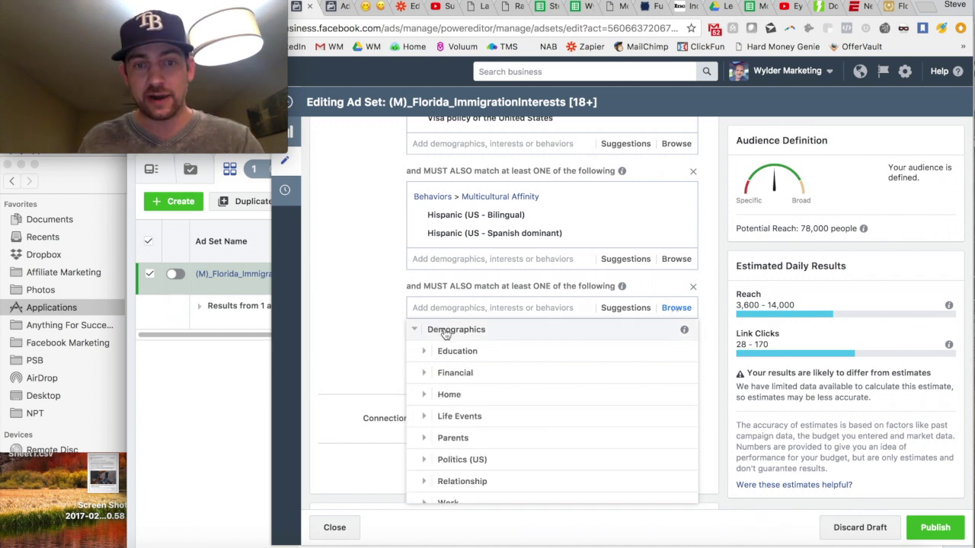
pyautogui.click(431, 372)
pyautogui.click(435, 352)
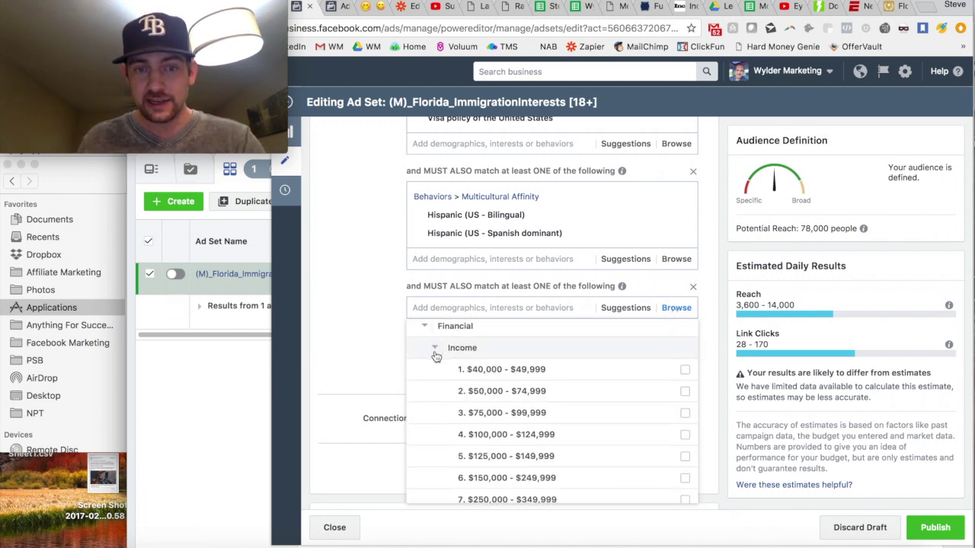
pyautogui.moveTo(626, 374)
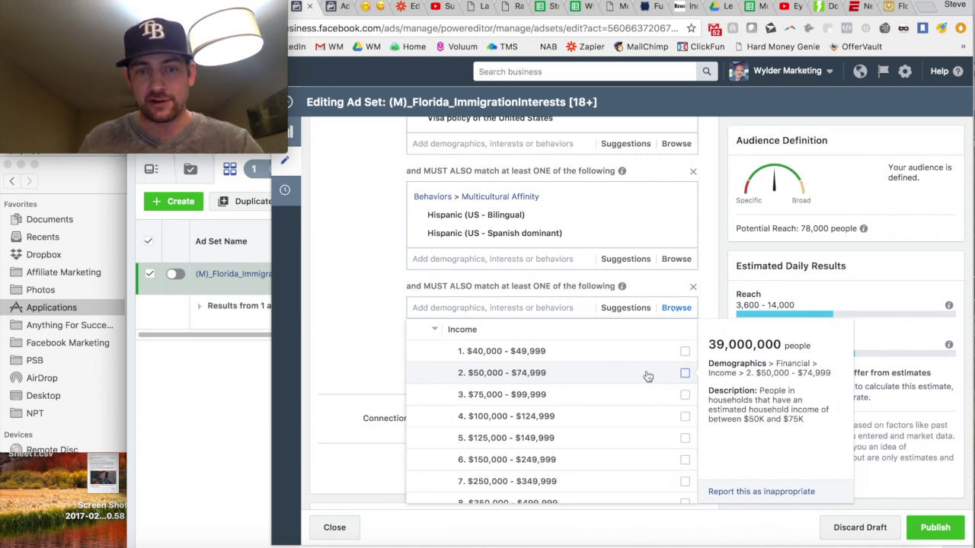
pyautogui.click(685, 396)
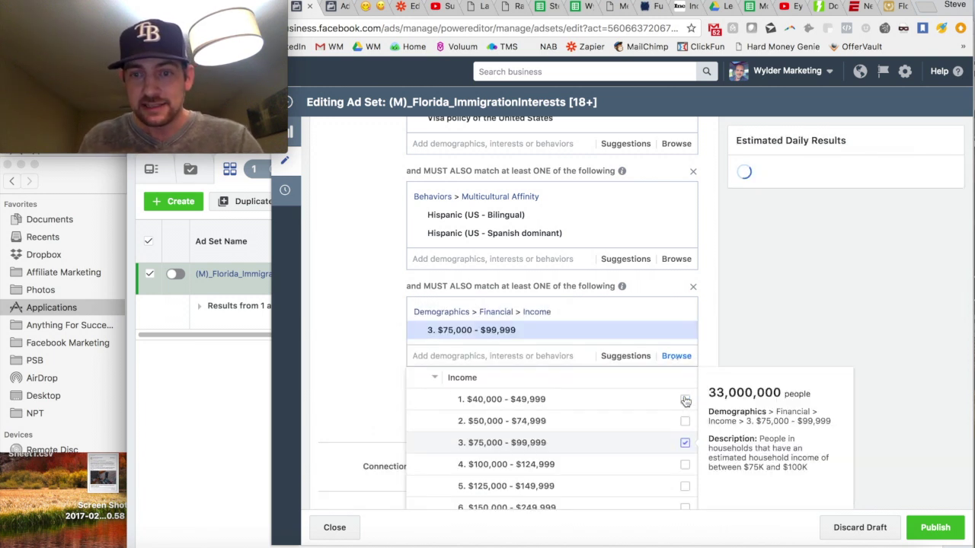
pyautogui.click(685, 422)
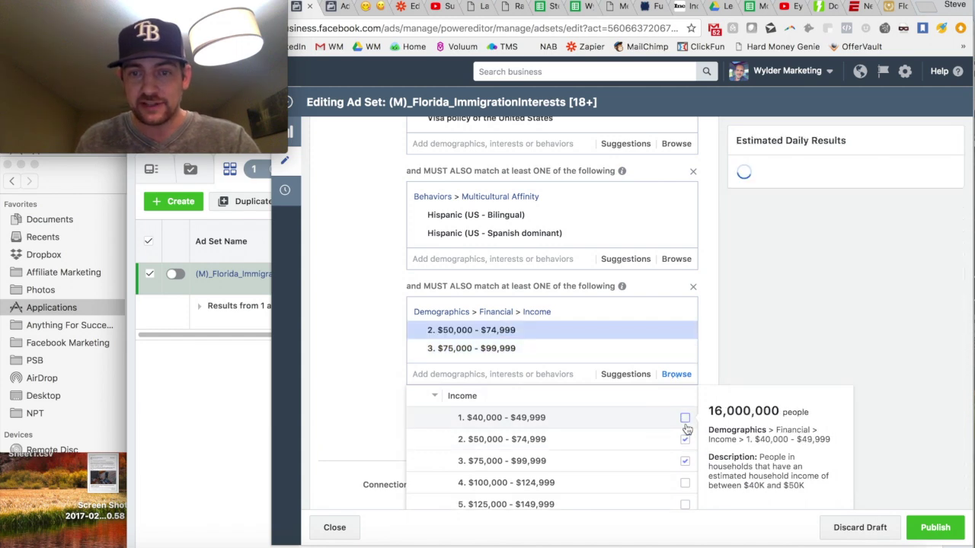
pyautogui.scroll(-5, 400, 271)
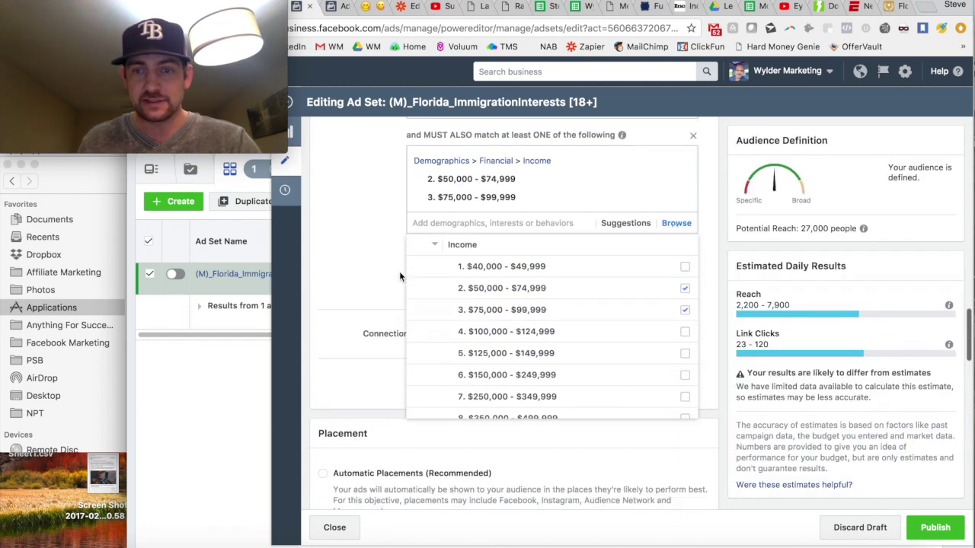
pyautogui.click(685, 294)
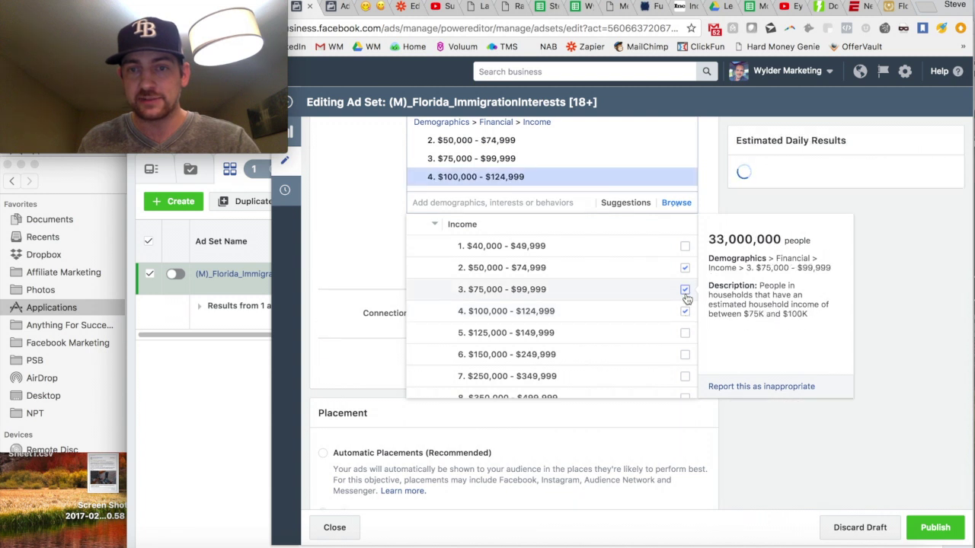
pyautogui.click(685, 333)
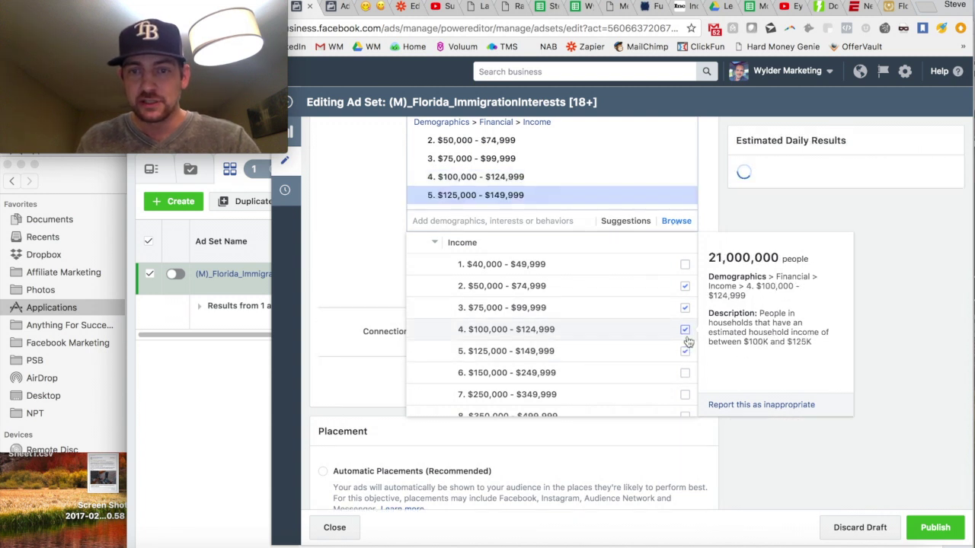
pyautogui.click(686, 374)
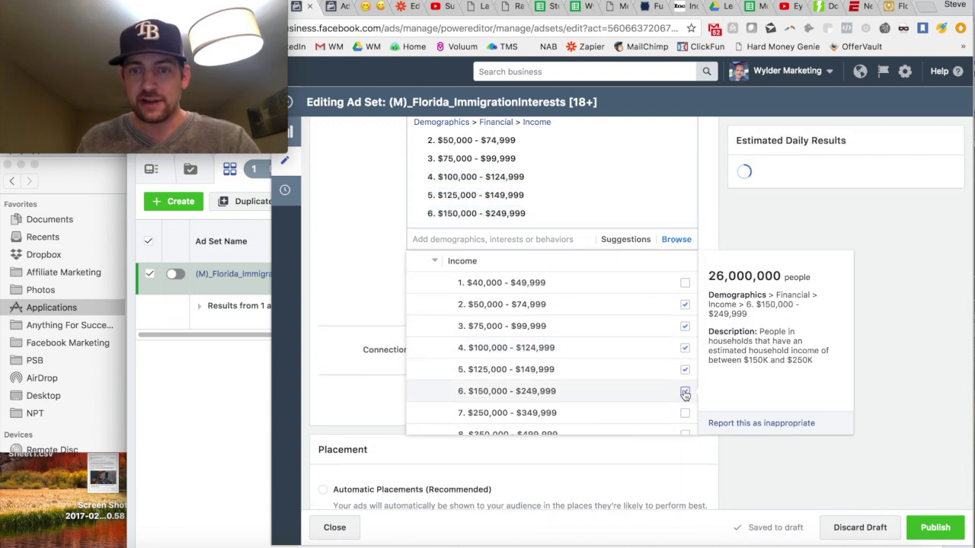
# Add the $250,000–$349,999, $350,000–$499,999 and Over $500,000 ranges, then highlight the 43,000 reach.
pyautogui.scroll(-3, 689, 365)
pyautogui.click(686, 354)
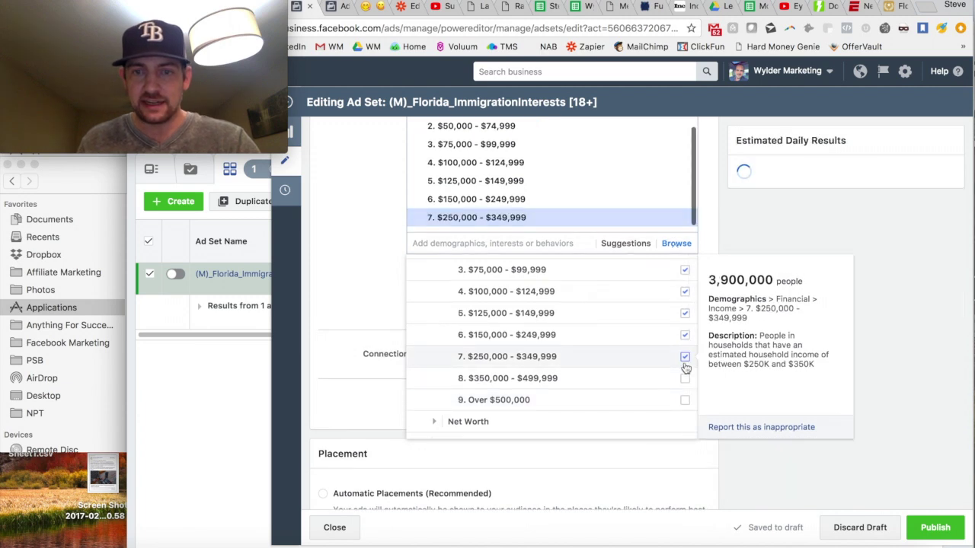
pyautogui.click(685, 381)
pyautogui.click(685, 401)
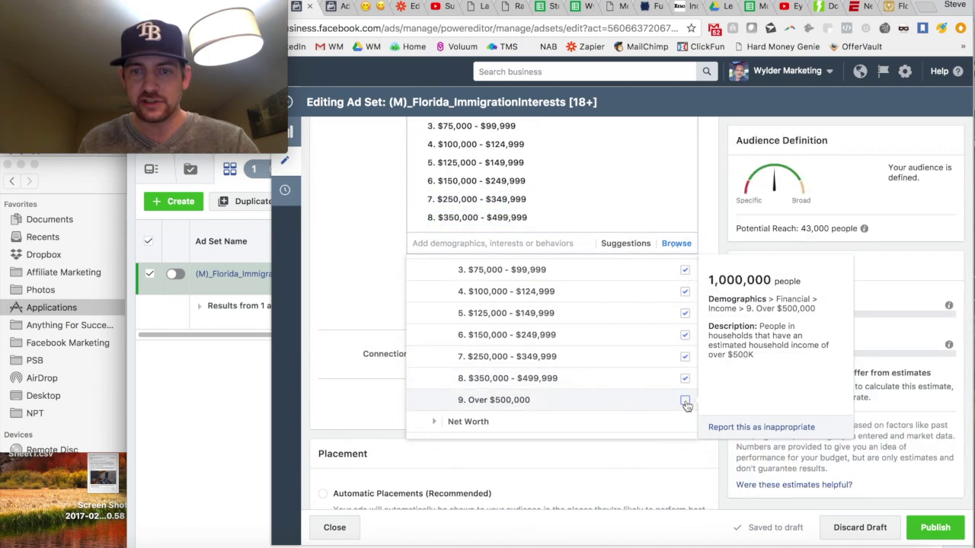
pyautogui.scroll(2, 596, 328)
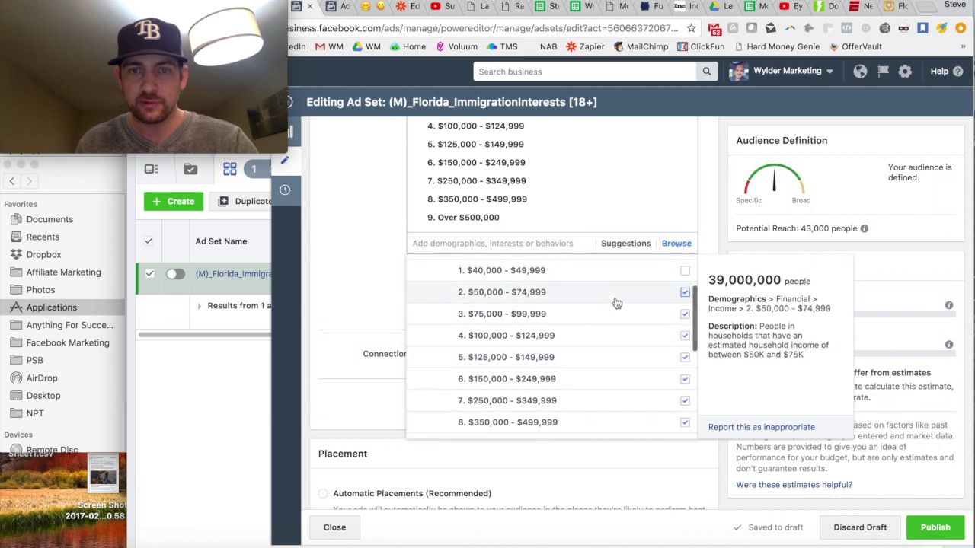
pyautogui.click(702, 212)
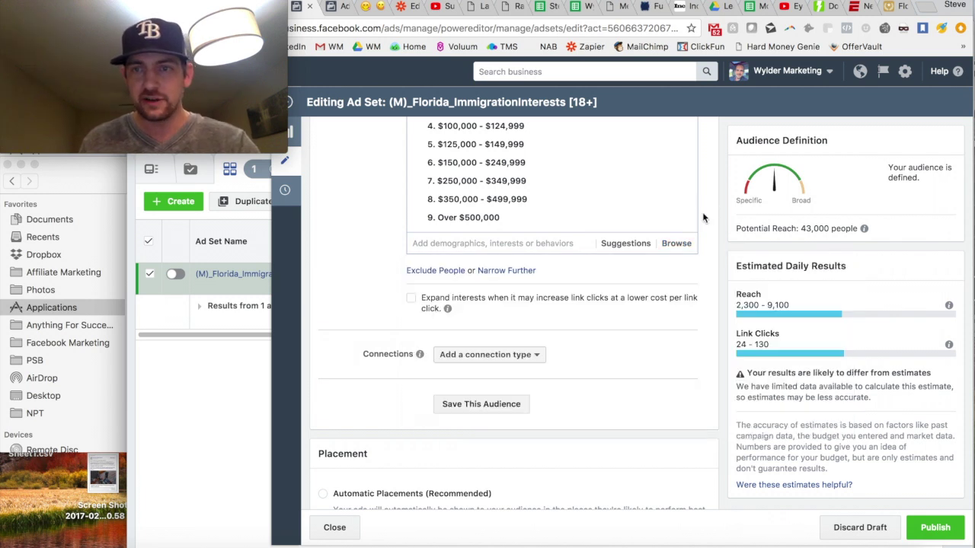
pyautogui.moveTo(800, 229); pyautogui.dragTo(848, 228)
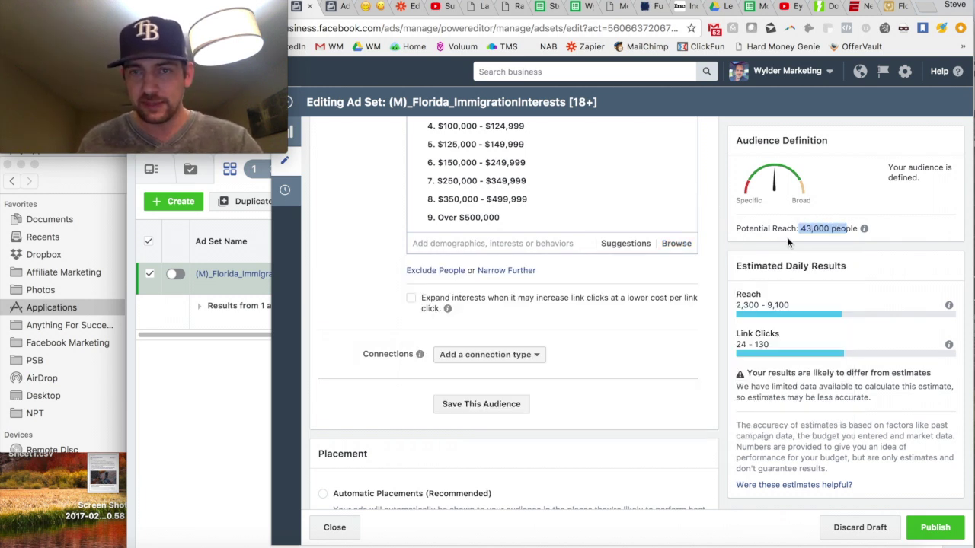
pyautogui.scroll(5, 358, 228)
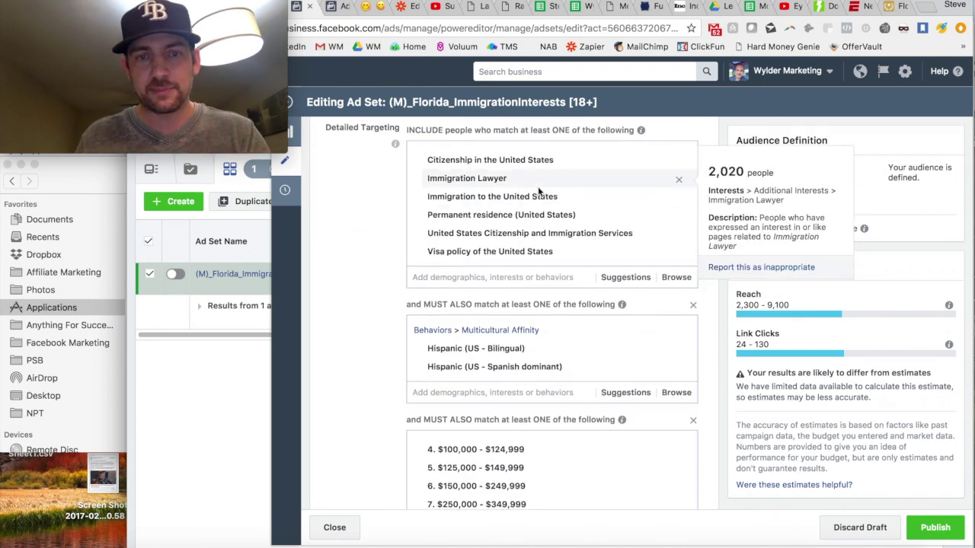
pyautogui.moveTo(513, 245)
pyautogui.scroll(-3, 386, 345)
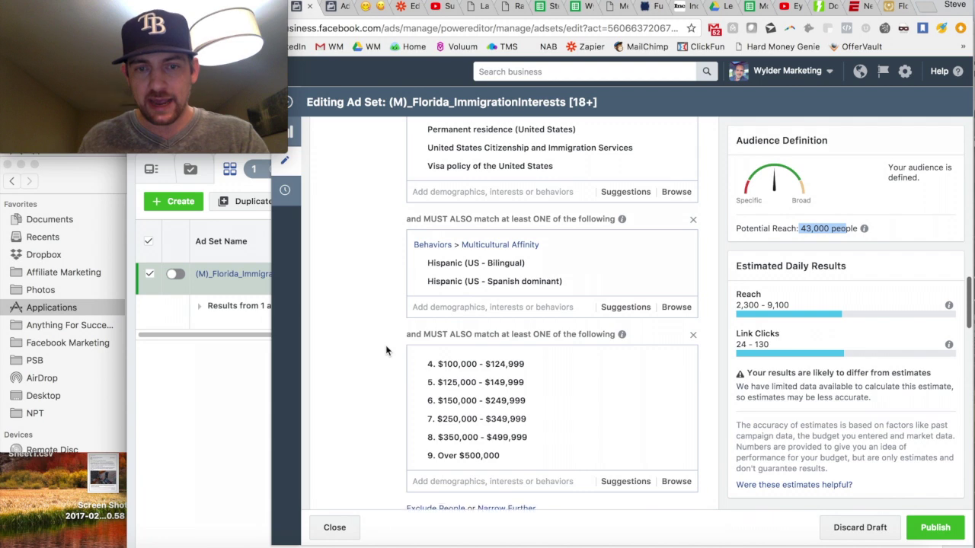
pyautogui.scroll(2, 438, 390)
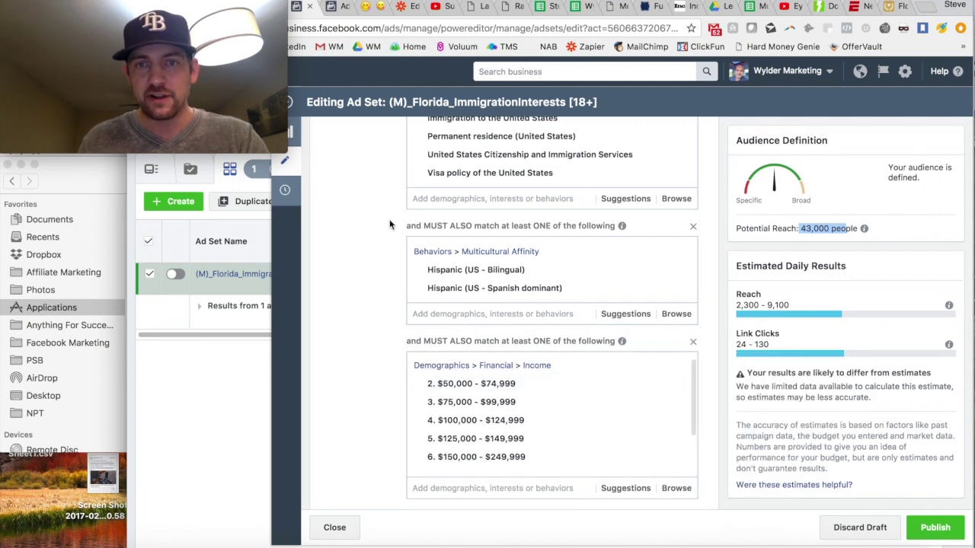
pyautogui.scroll(5, 383, 308)
pyautogui.scroll(5, 390, 223)
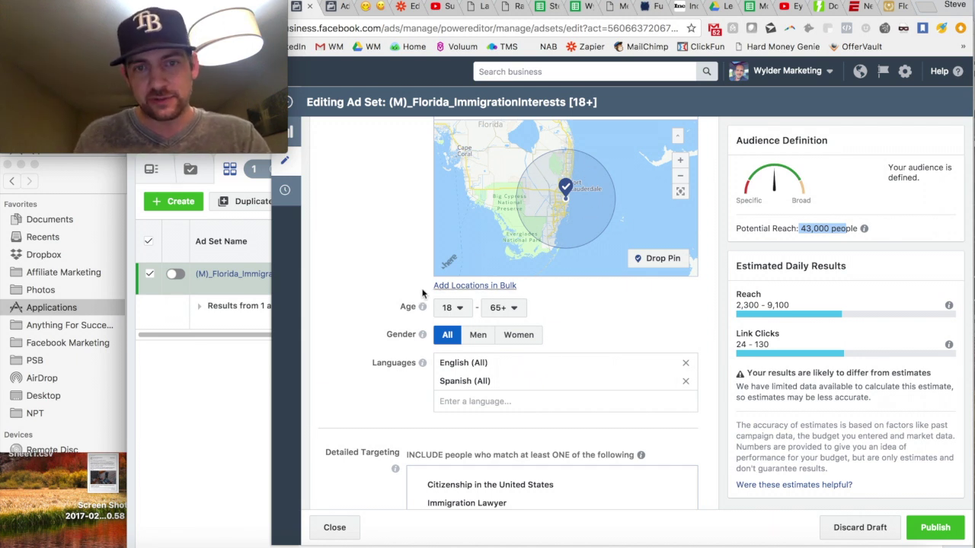
pyautogui.scroll(-10, 355, 292)
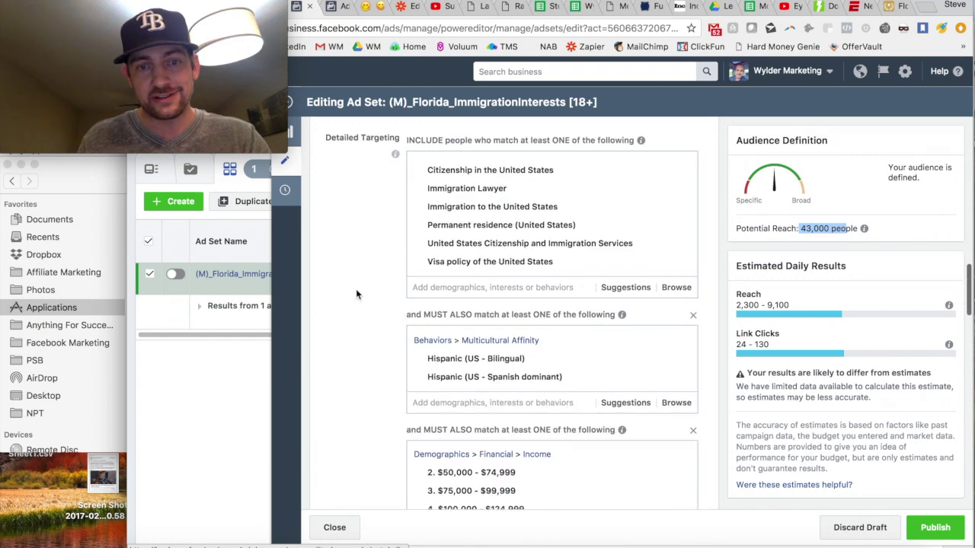
pyautogui.scroll(-8, 356, 291)
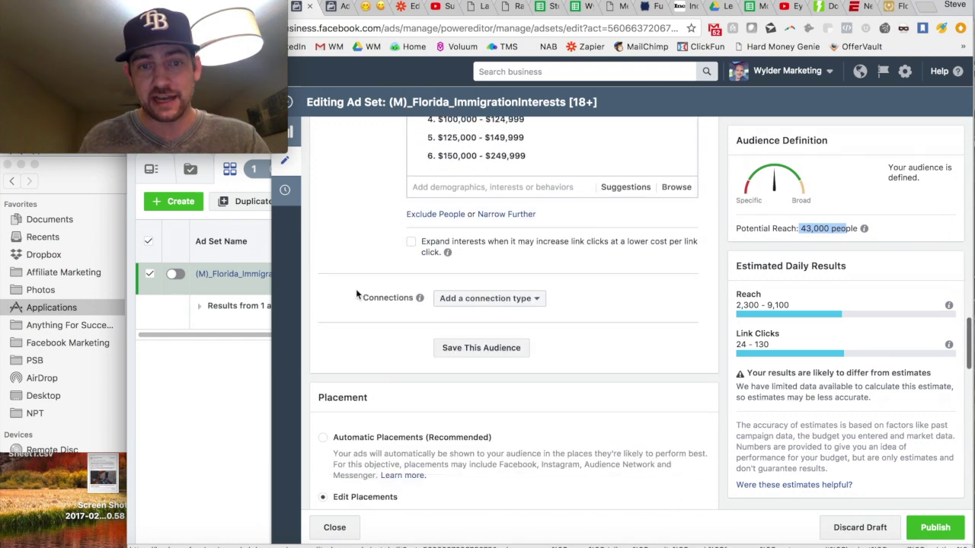
pyautogui.scroll(-5, 356, 289)
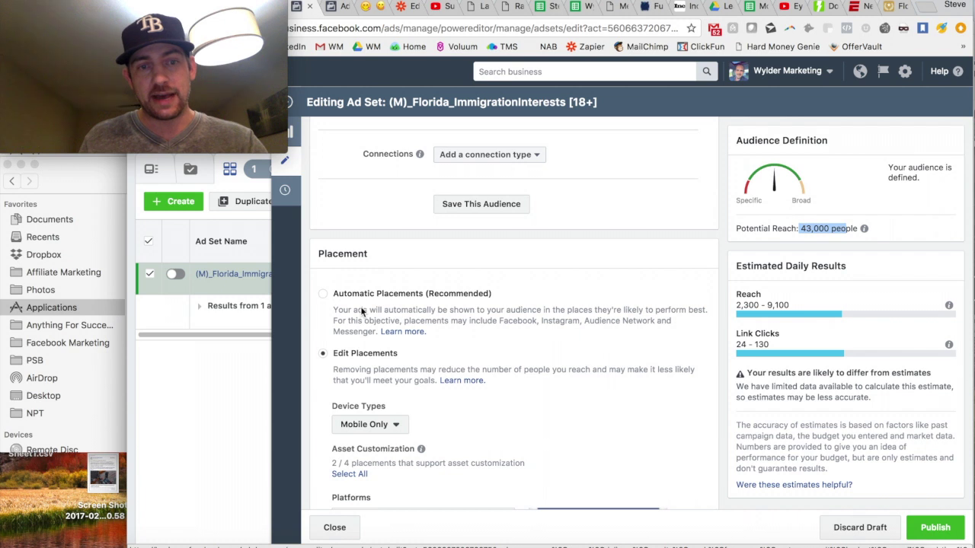
pyautogui.scroll(-1, 362, 311)
pyautogui.click(381, 355)
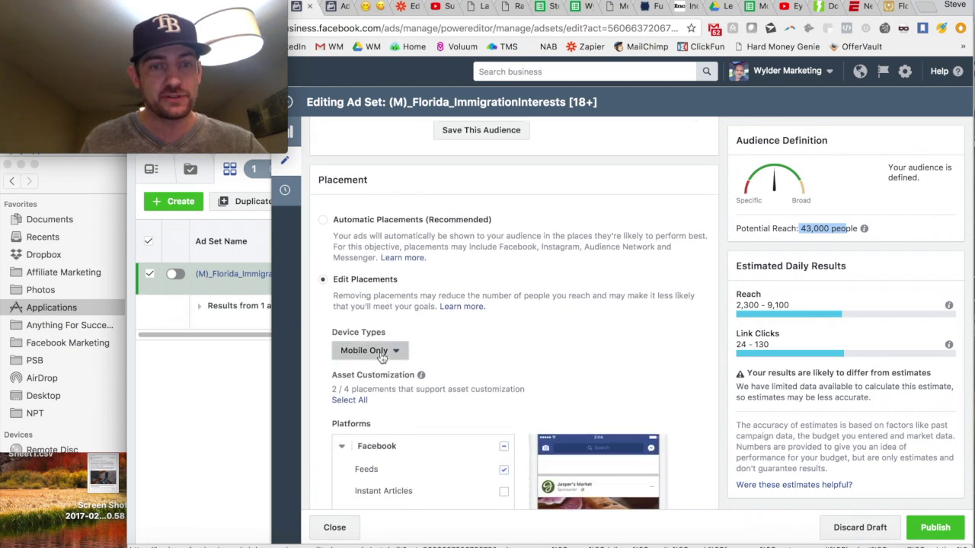
pyautogui.click(438, 322)
pyautogui.scroll(-1, 317, 333)
pyautogui.scroll(-5, 318, 332)
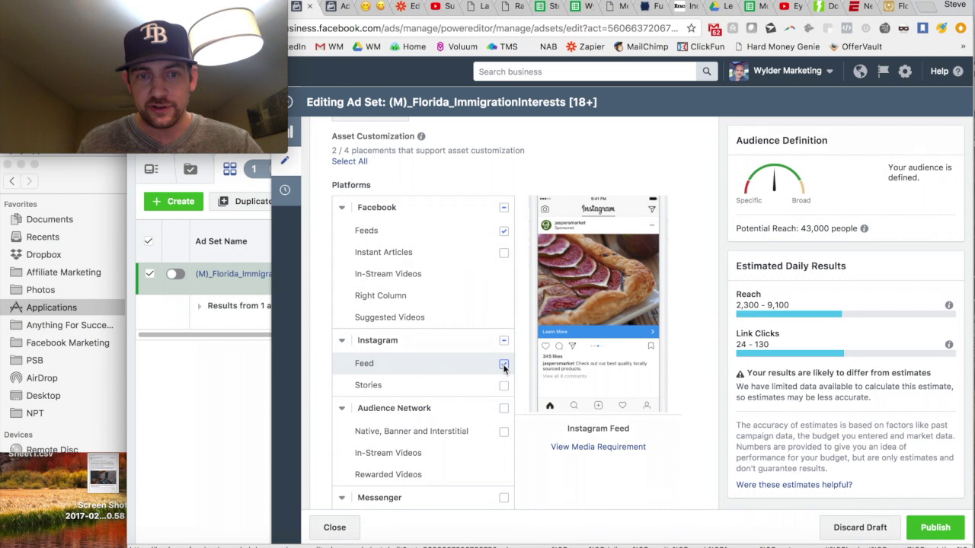
pyautogui.click(504, 341)
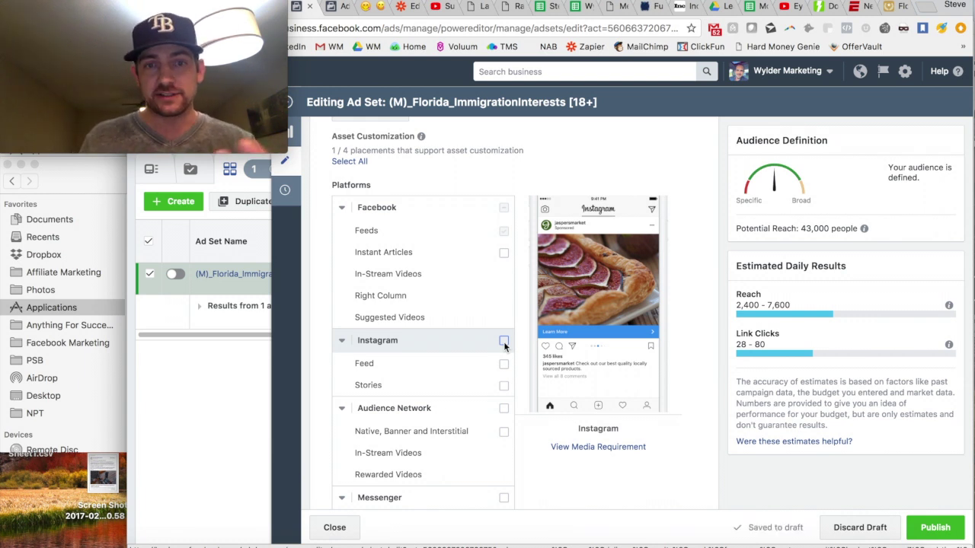
pyautogui.click(504, 343)
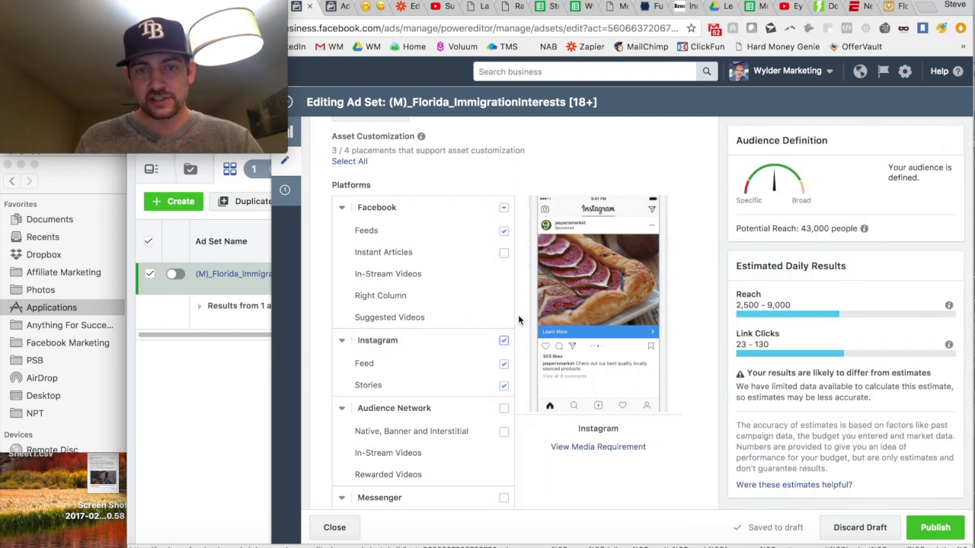
pyautogui.click(503, 386)
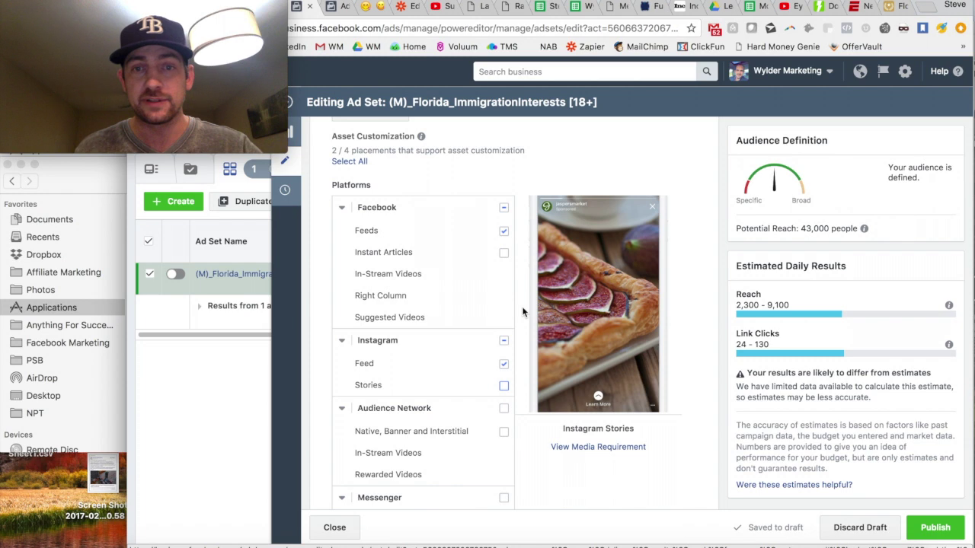
pyautogui.scroll(15, 522, 306)
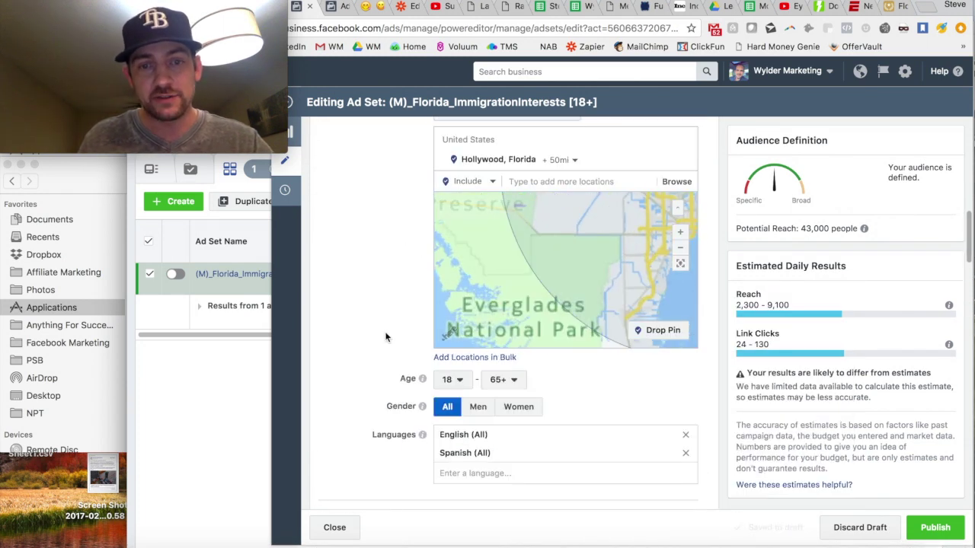
pyautogui.scroll(5, 386, 313)
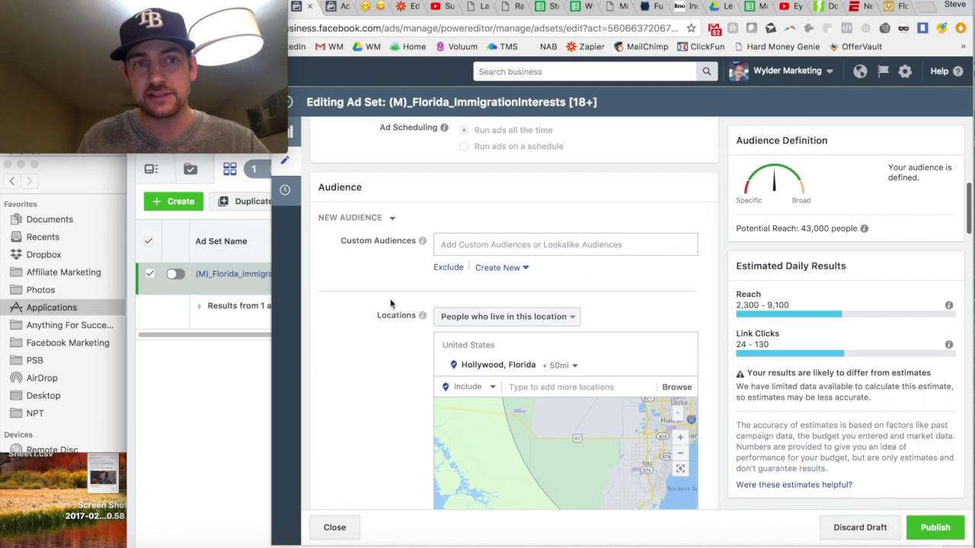